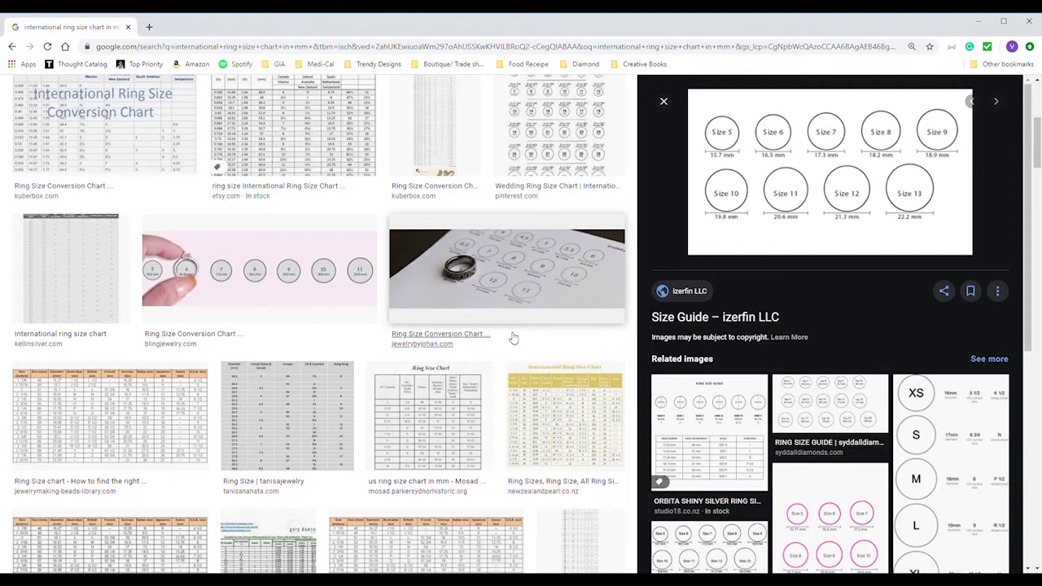
- Scroll the Google Images ring size charts to confirm size 6 equals 16.5 mm
scroll(497, 337, "up", 2)
scroll(423, 331, "up", 2)
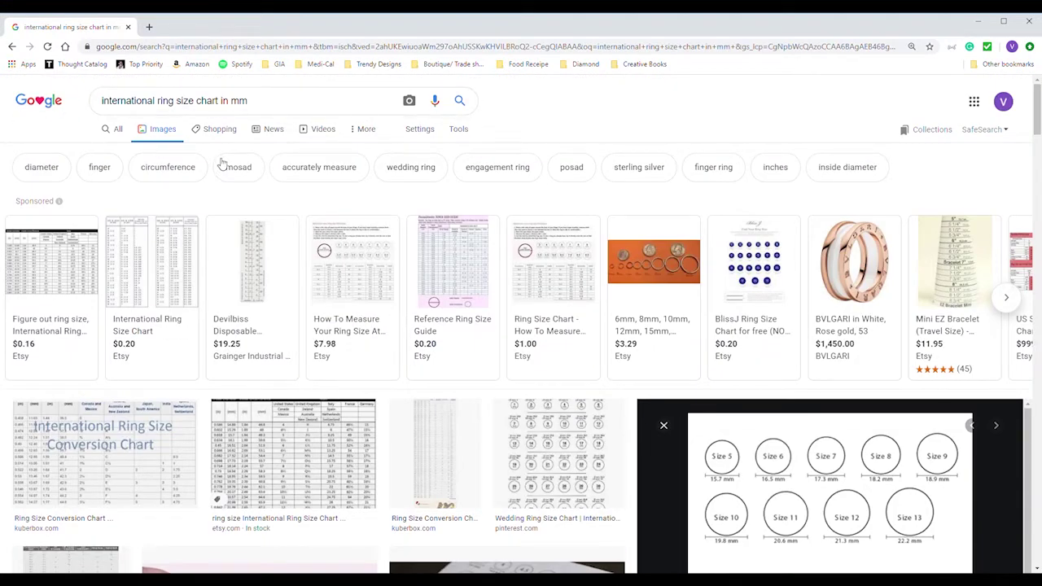
scroll(244, 177, "down", 2)
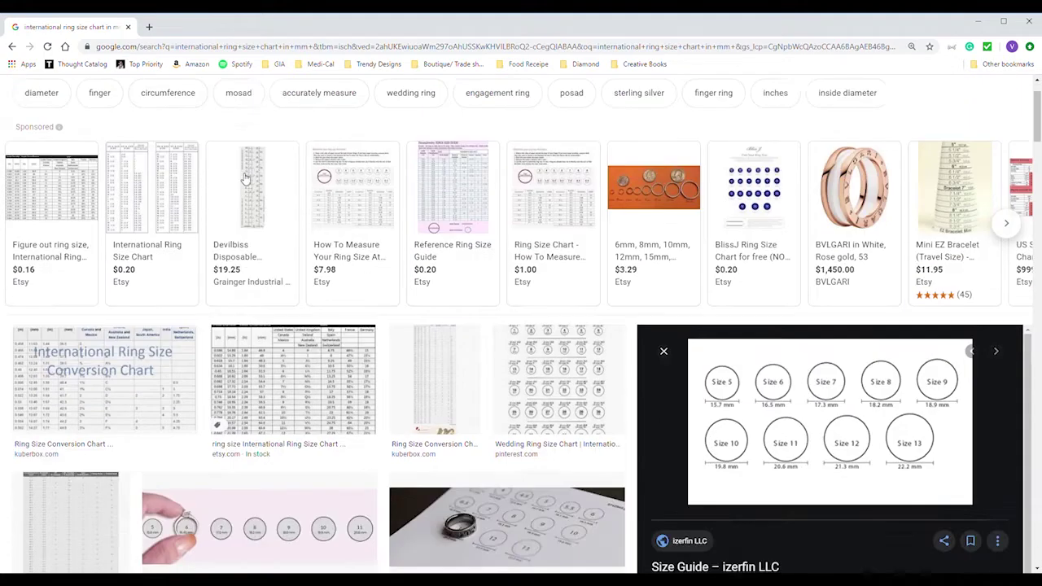
scroll(245, 177, "down", 2)
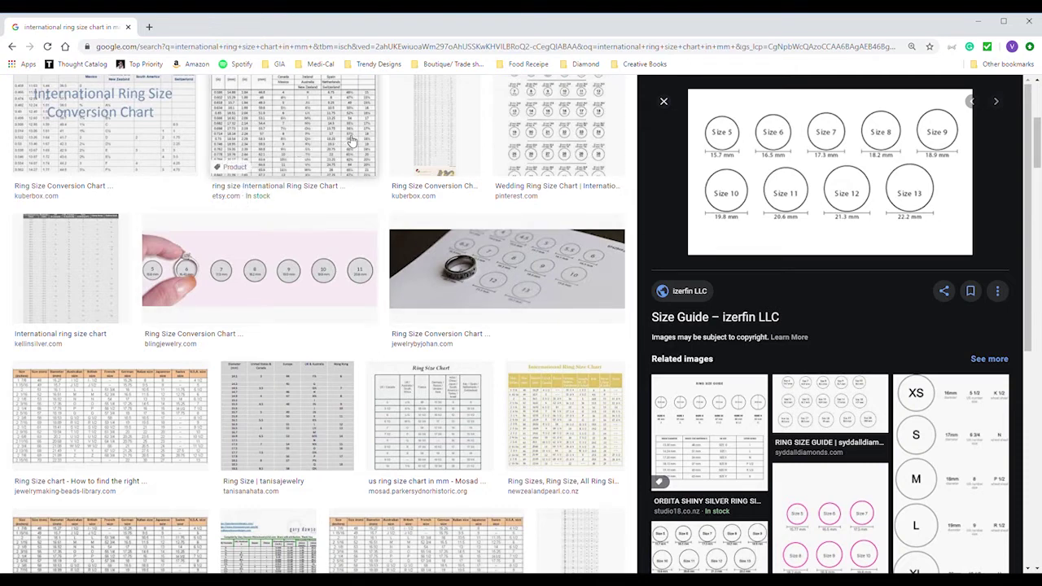
scroll(352, 141, "up", 2)
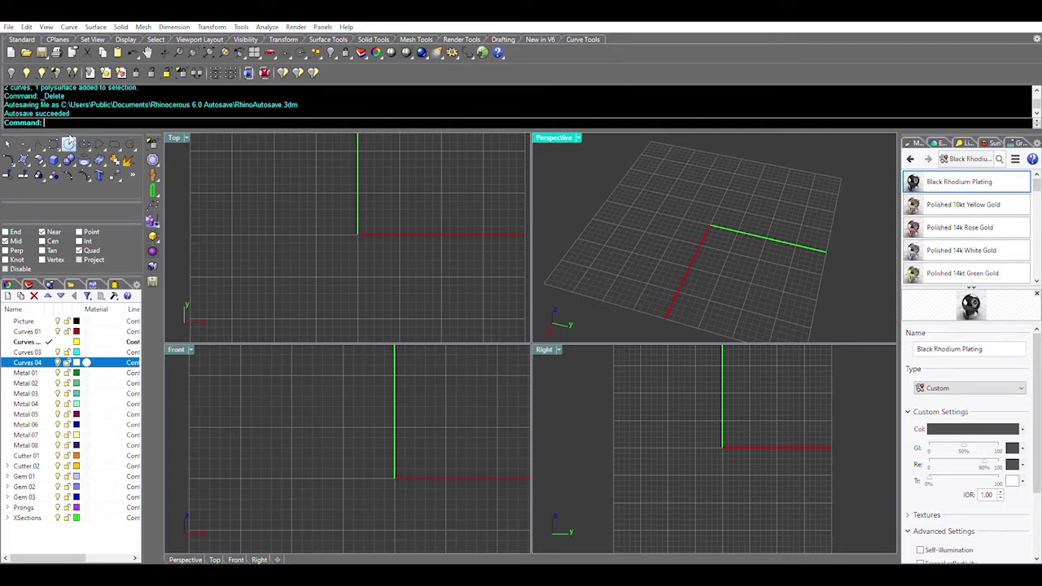
- Draw a 16.5 mm diameter circle centred at the origin in the Front view
left_click(68, 143)
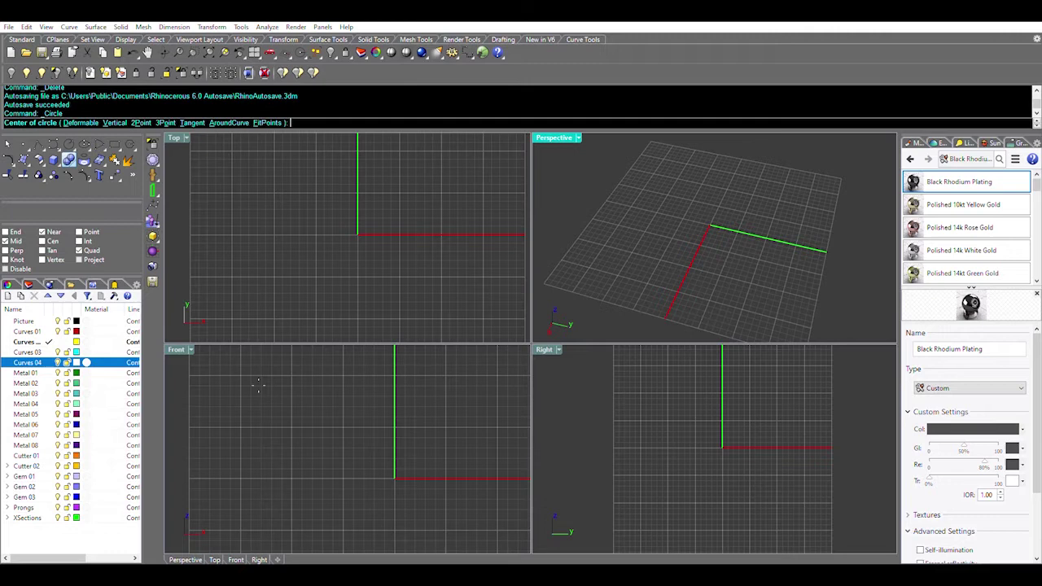
scroll(428, 419, "down", 2)
scroll(437, 454, "down", 2)
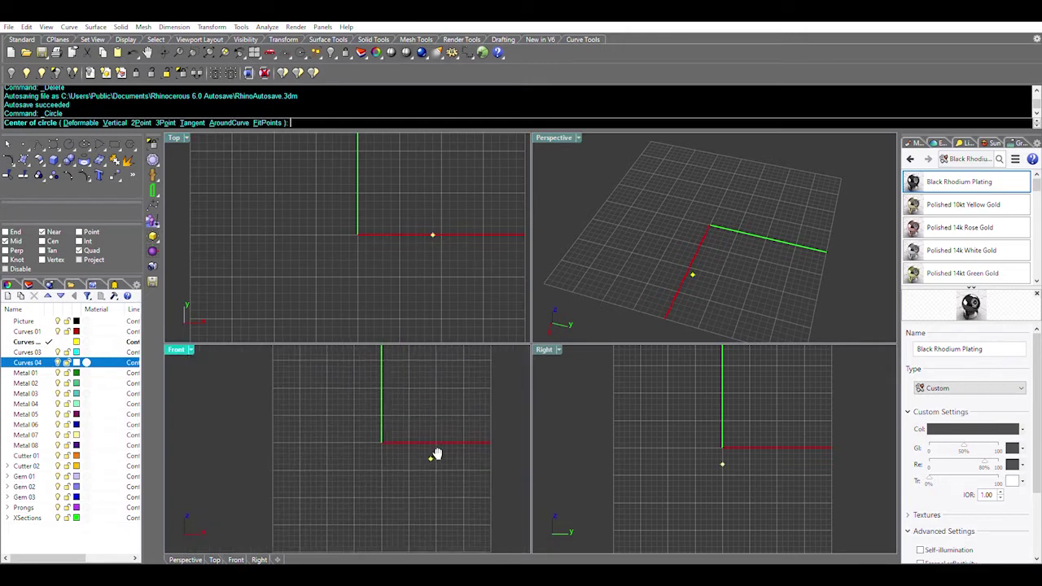
scroll(412, 461, "down", 2)
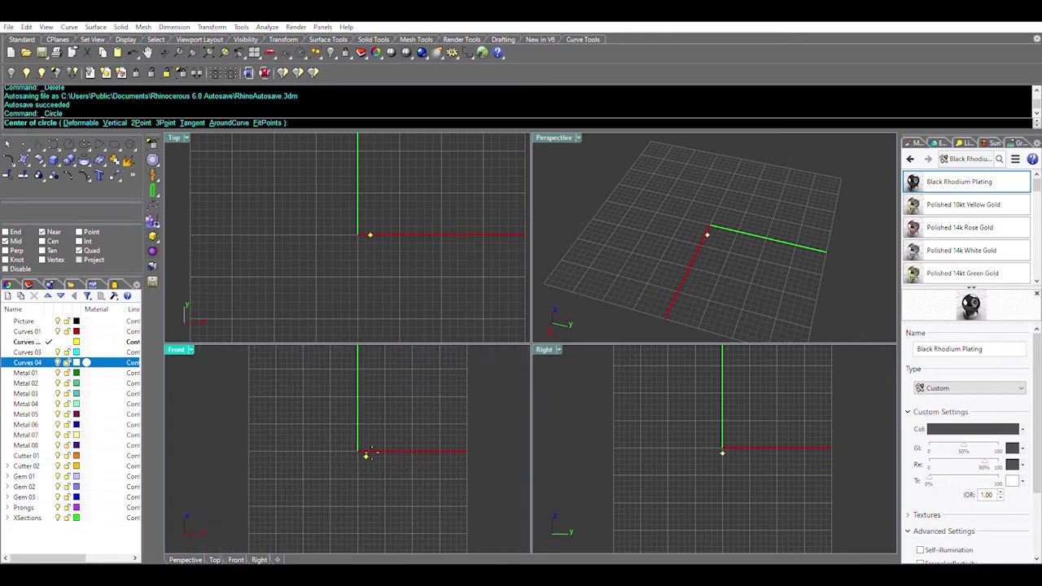
type("0")
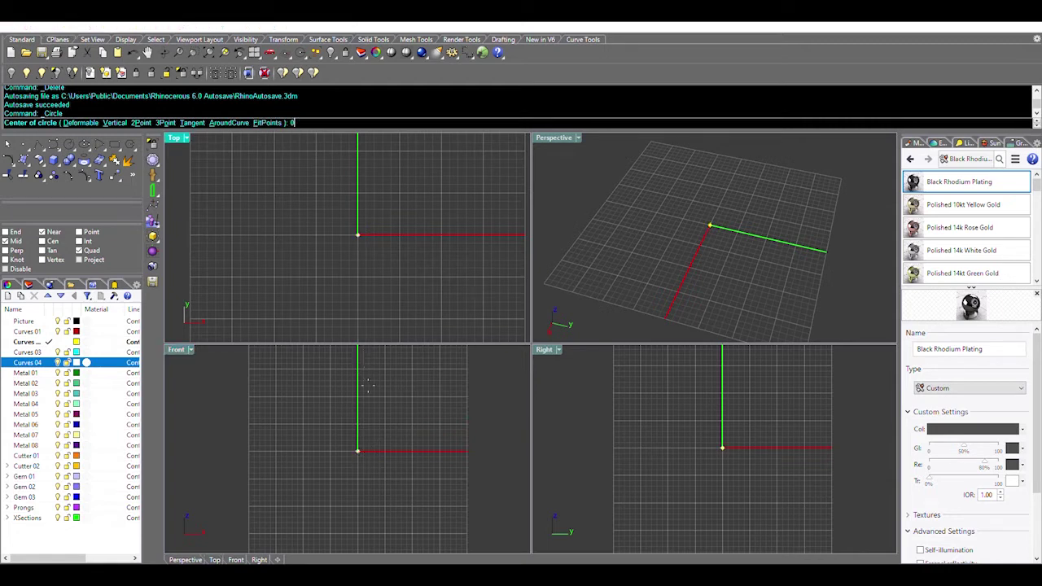
key("Return")
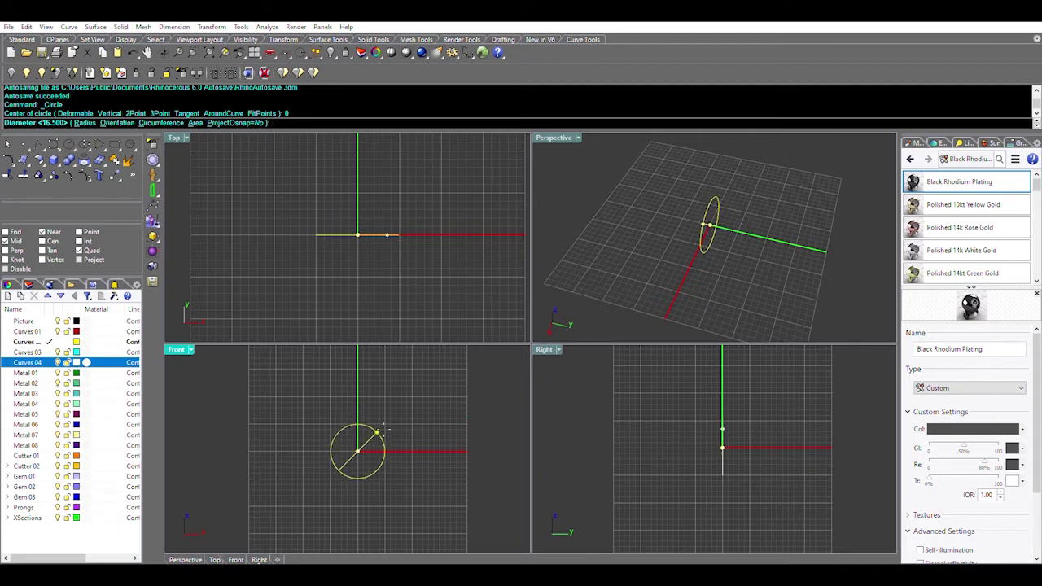
type("16.5")
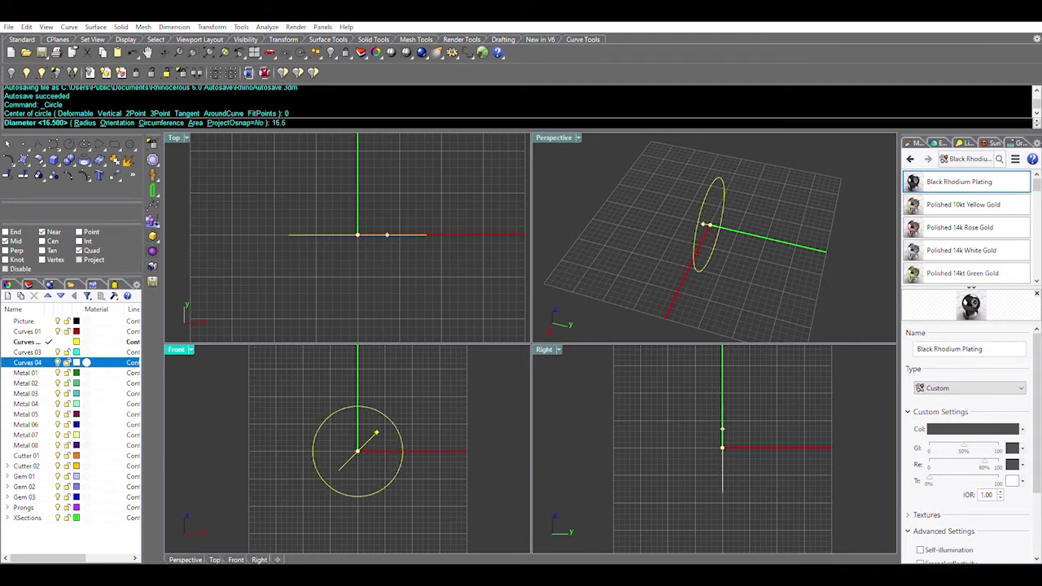
key("Return")
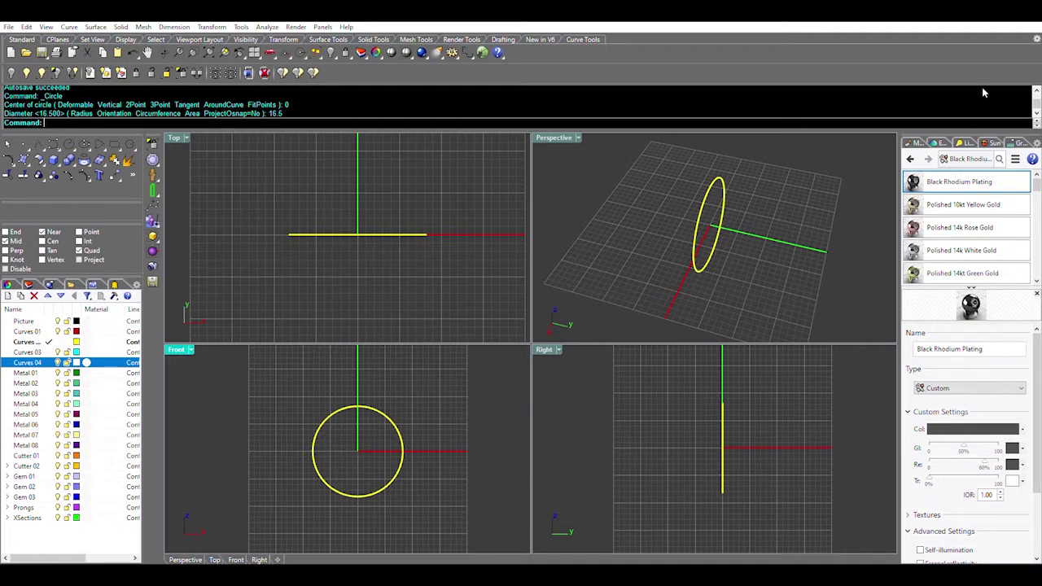
left_click(638, 393)
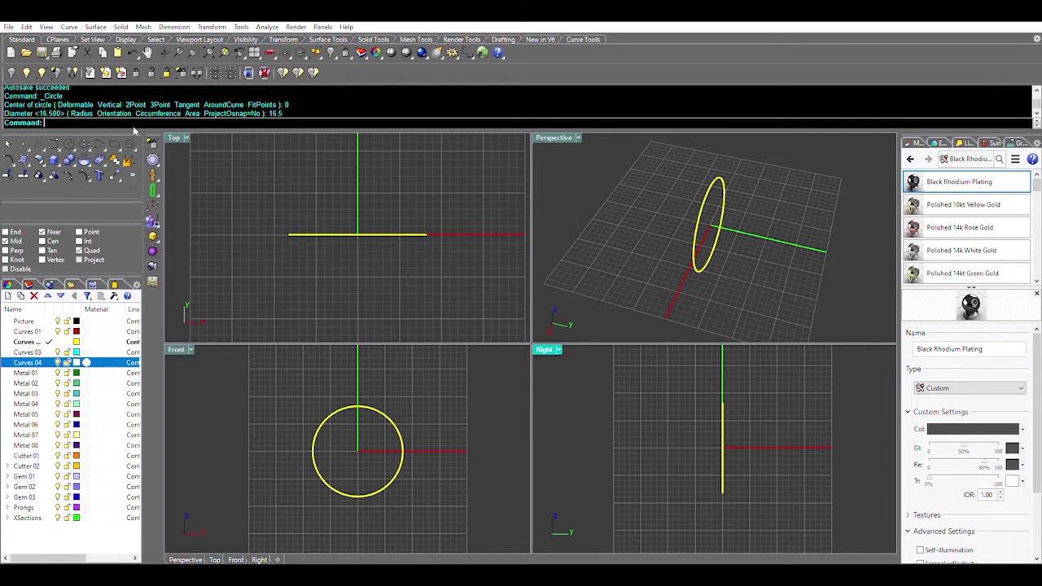
- Draw a small rectangle profile in the Right view beside the circle
left_click(115, 143)
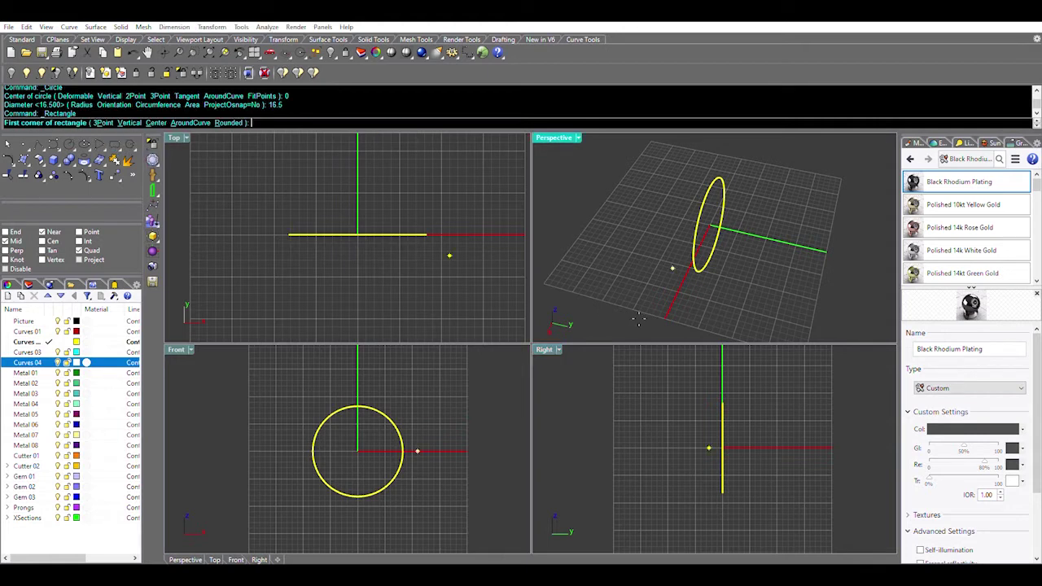
scroll(724, 476, "up", 3)
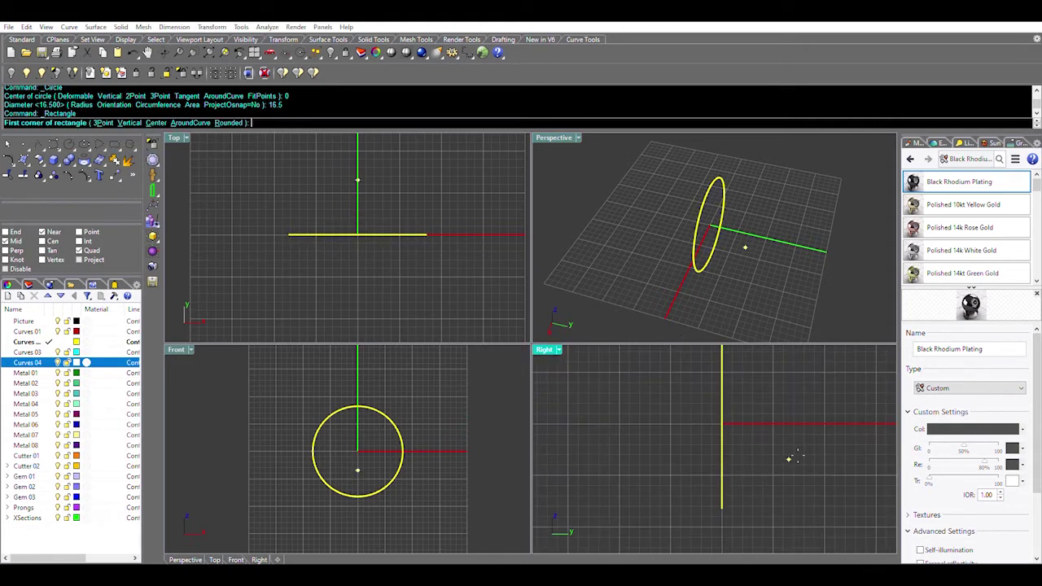
left_click(774, 454)
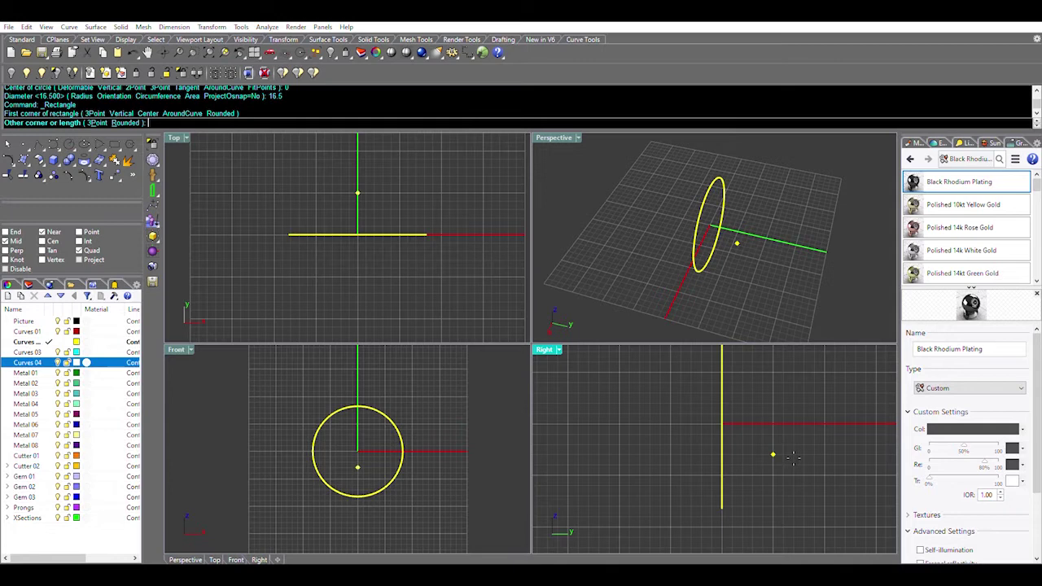
left_click(804, 475)
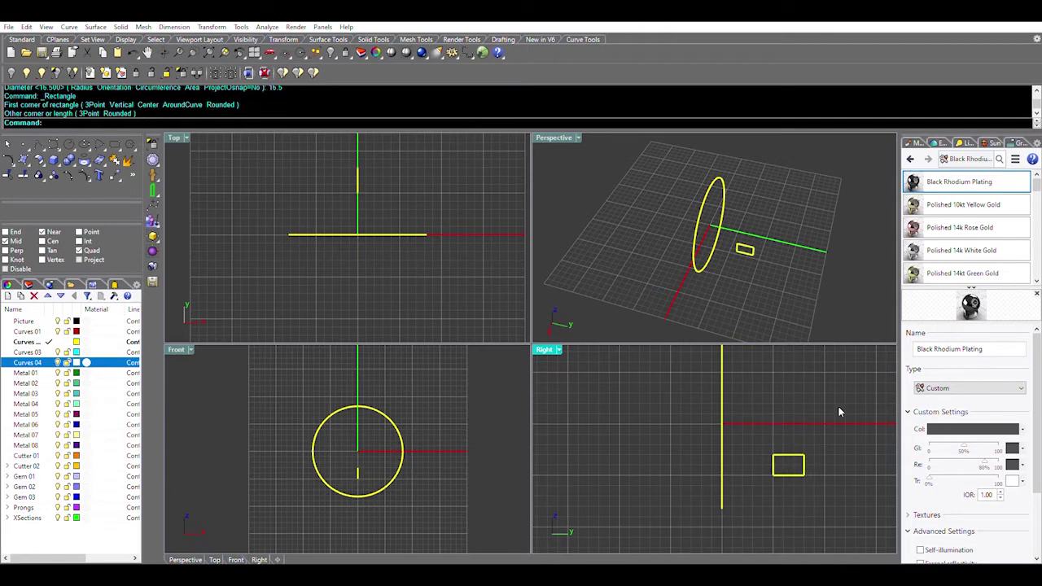
right_click_drag(765, 279, 732, 233)
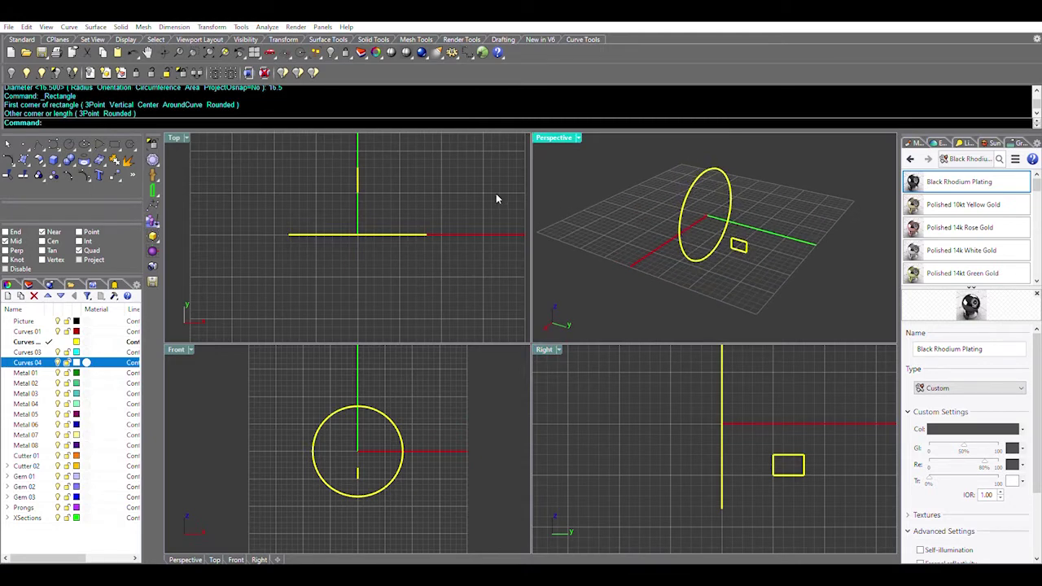
- Run OrientOnCrv on the rectangle, picking its base point and the circle as guide curve
type("OrientOnCrv")
key("Return")
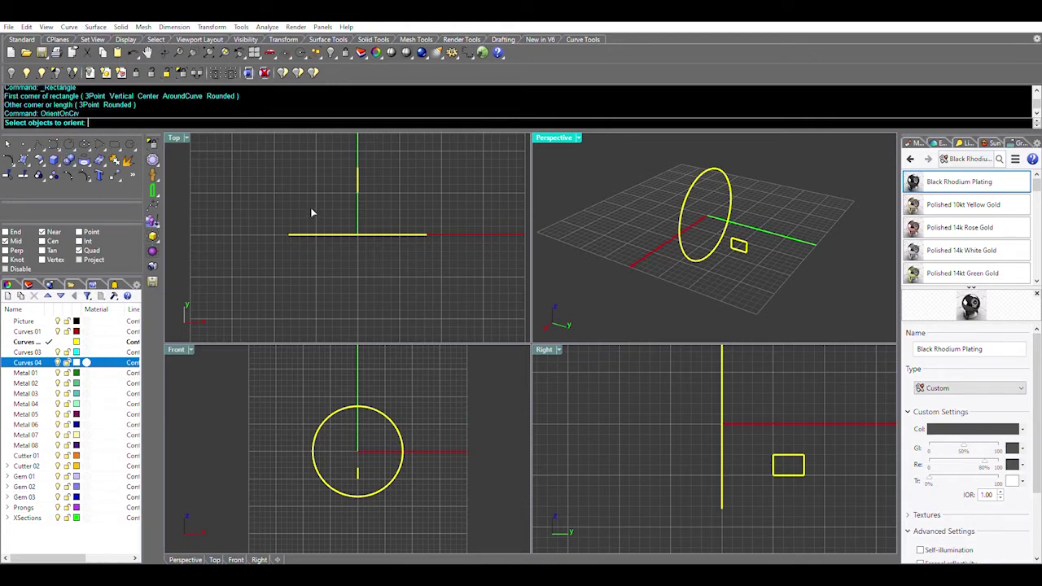
left_click(810, 467)
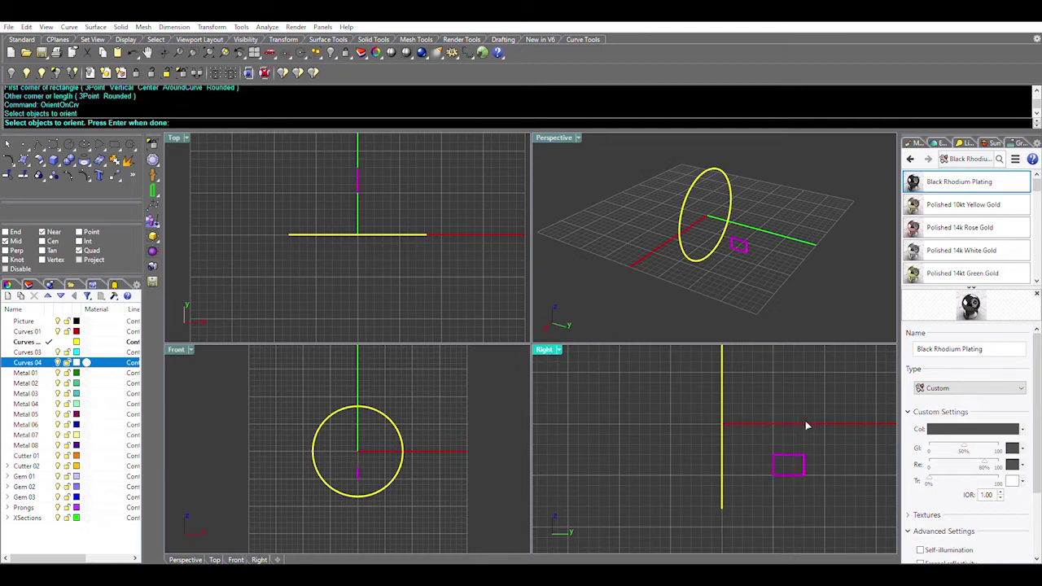
key("Return")
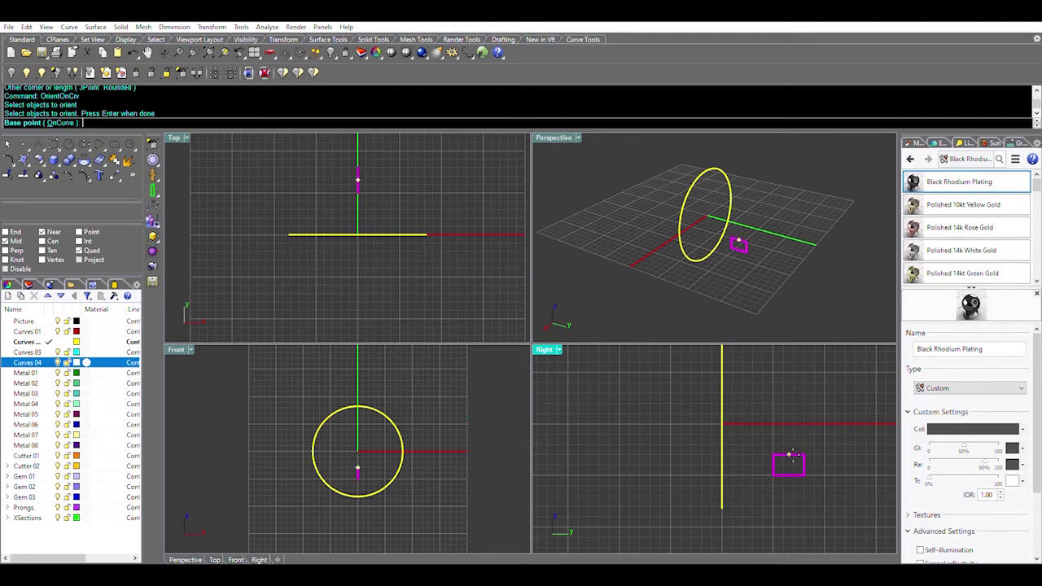
left_click(790, 454)
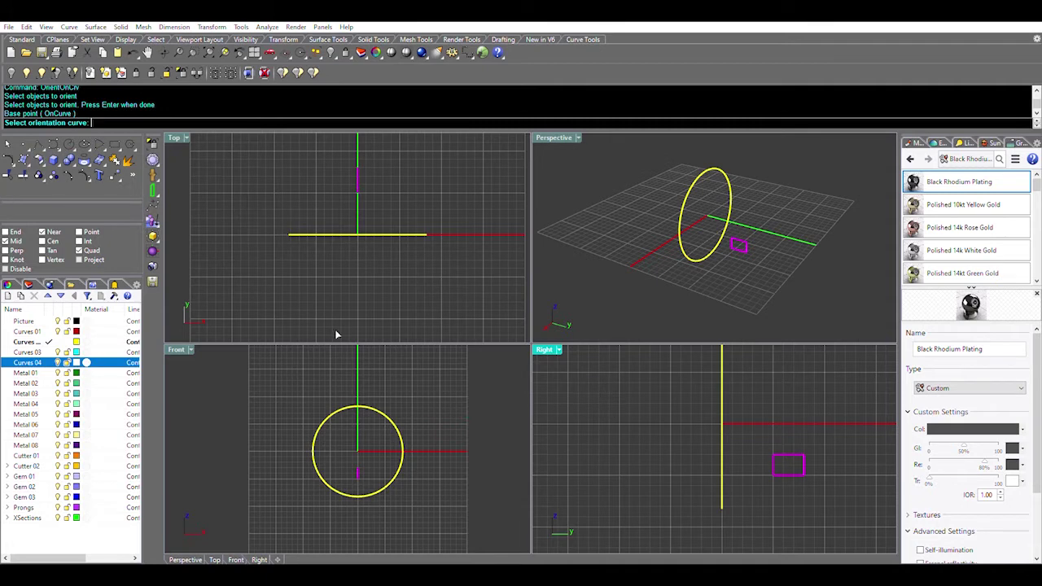
left_click(338, 415)
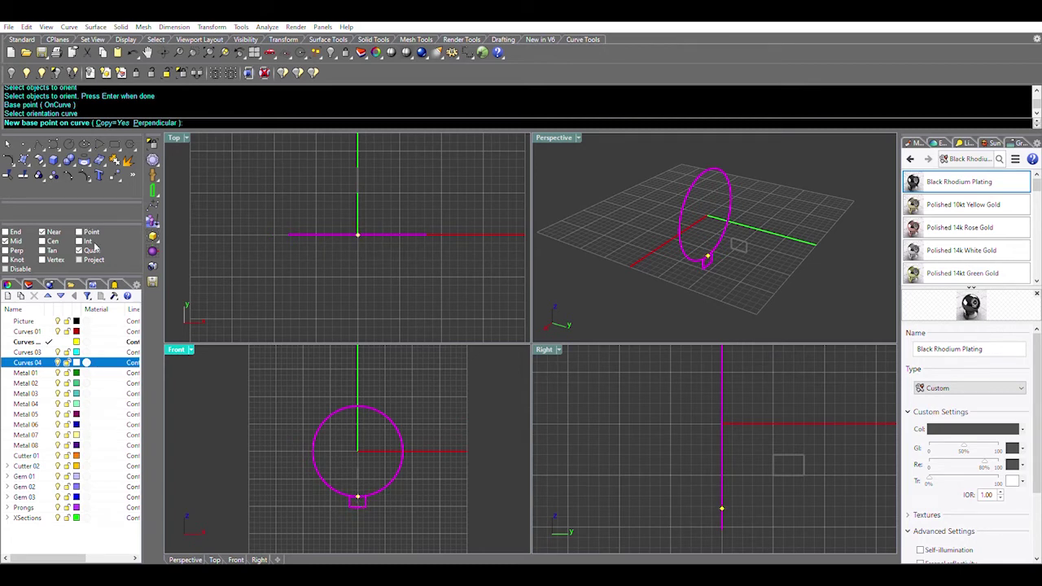
- Place the profile at the circle's bottom with rotation set to Yes
scroll(342, 471, "up", 3)
scroll(375, 485, "up", 3)
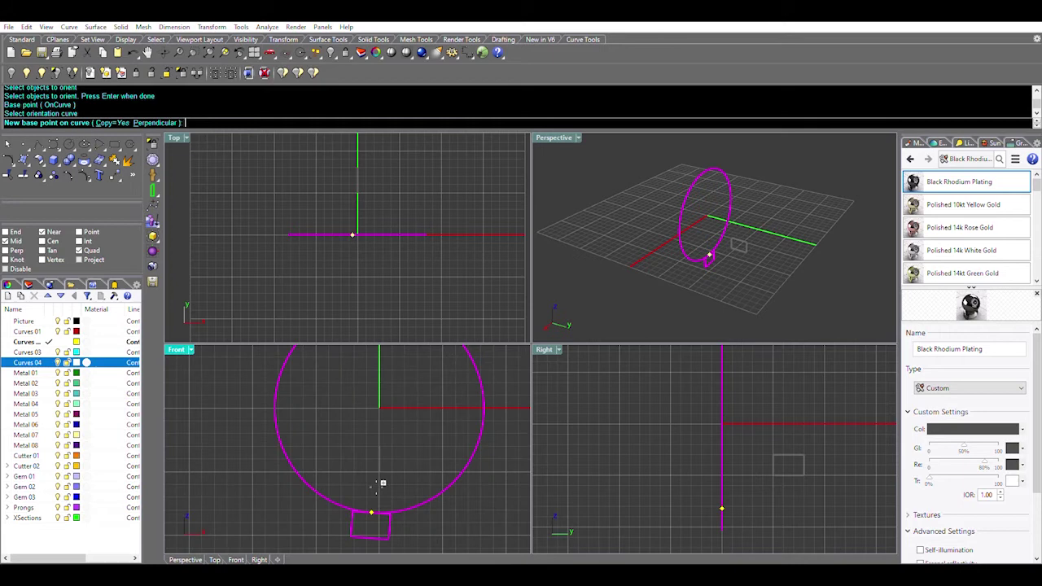
right_click_drag(382, 484, 370, 426)
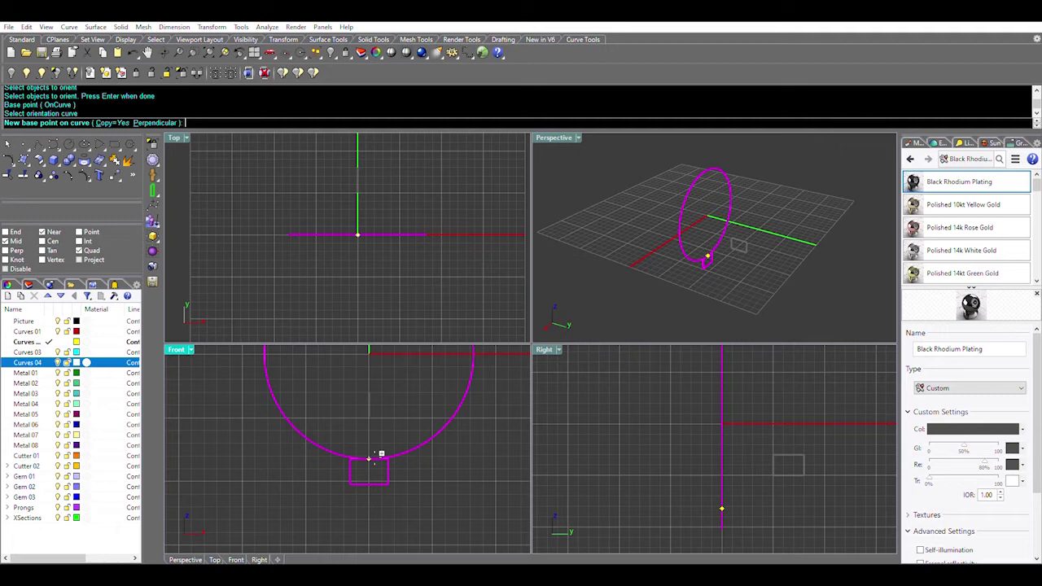
mouse_move(705, 266)
right_mouse_down()
mouse_move(761, 289)
mouse_move(722, 286)
right_mouse_up()
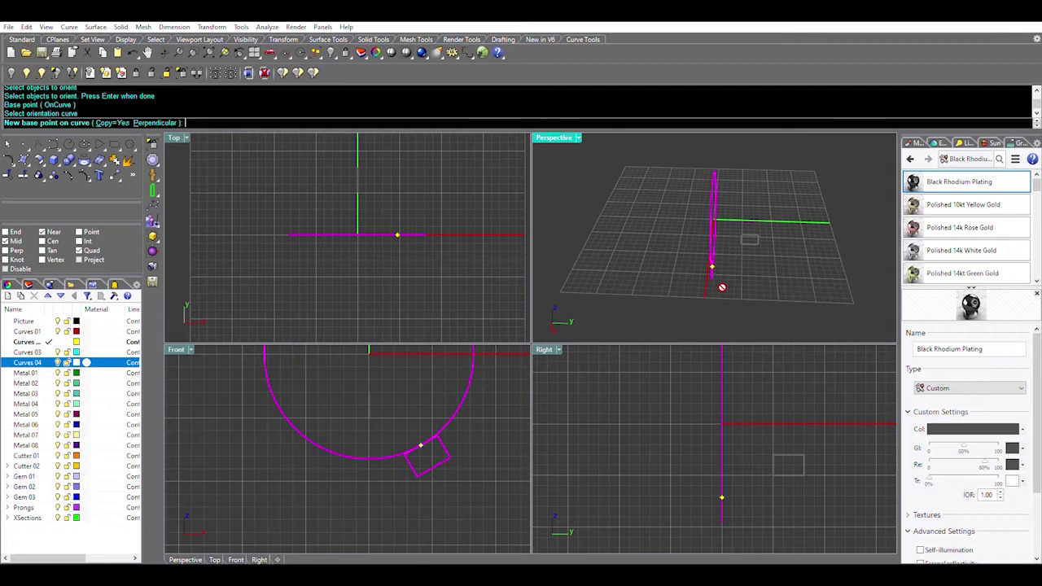
left_click(157, 122)
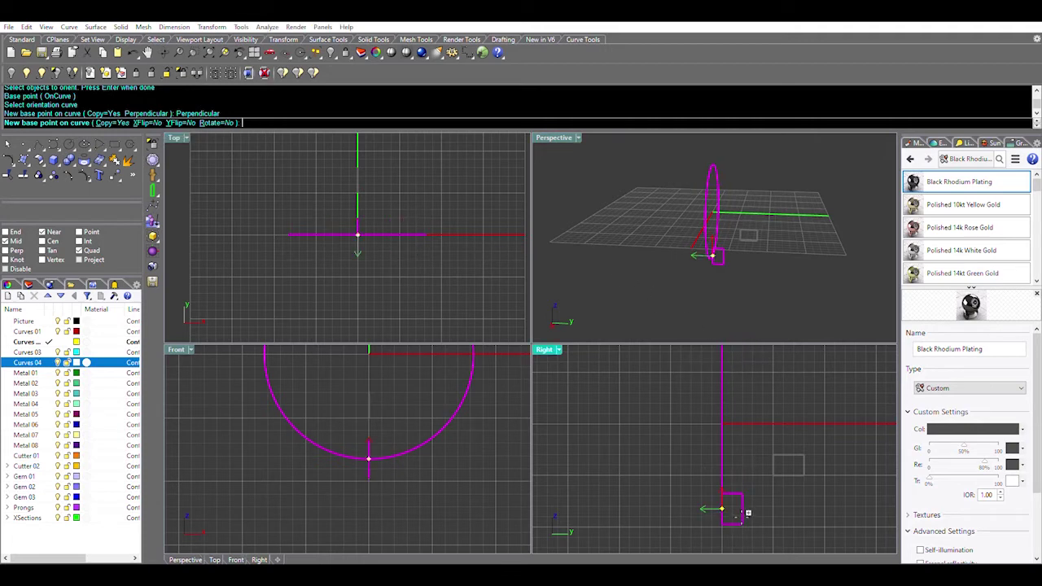
left_click(226, 119)
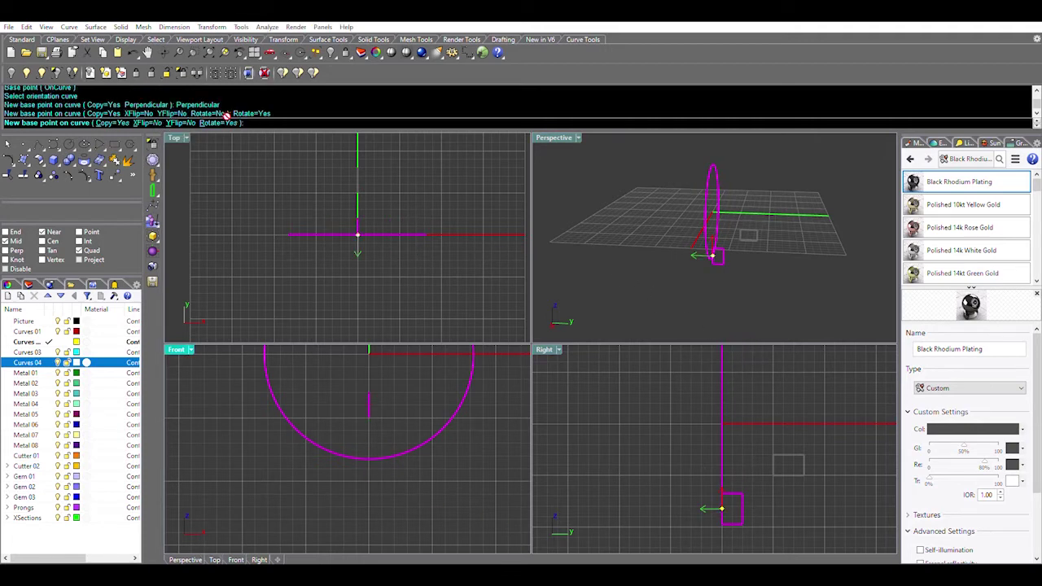
- Set the copy's base point on the circle and rotate it 270° using two reference points
left_click(368, 458)
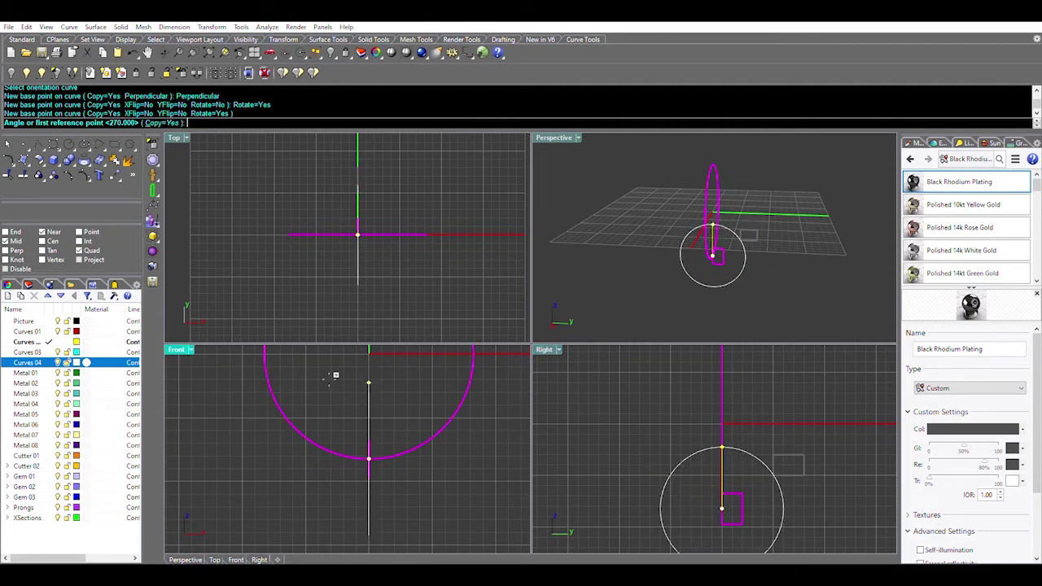
right_click_drag(770, 447, 749, 396)
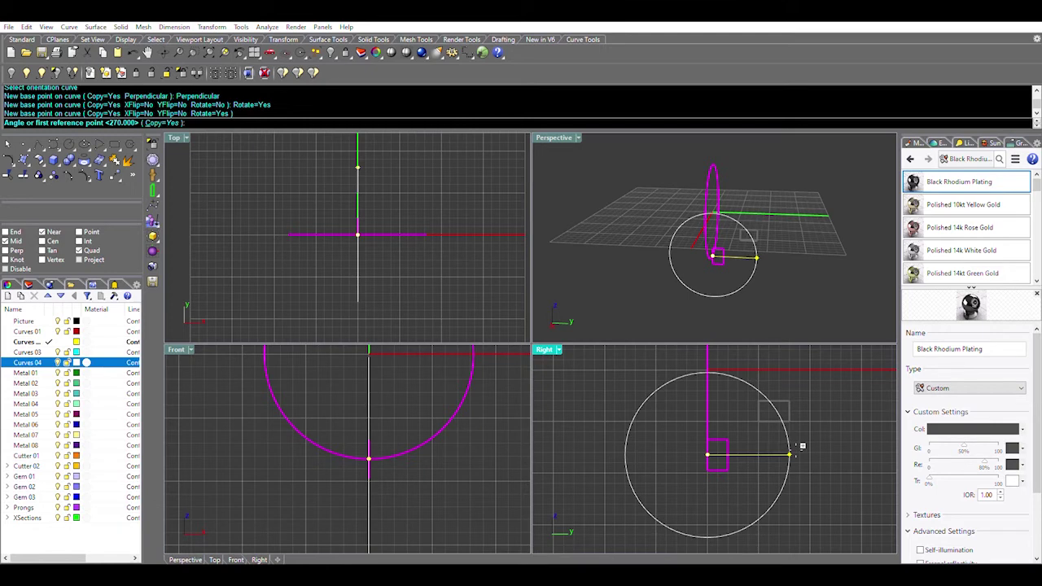
left_click(791, 453)
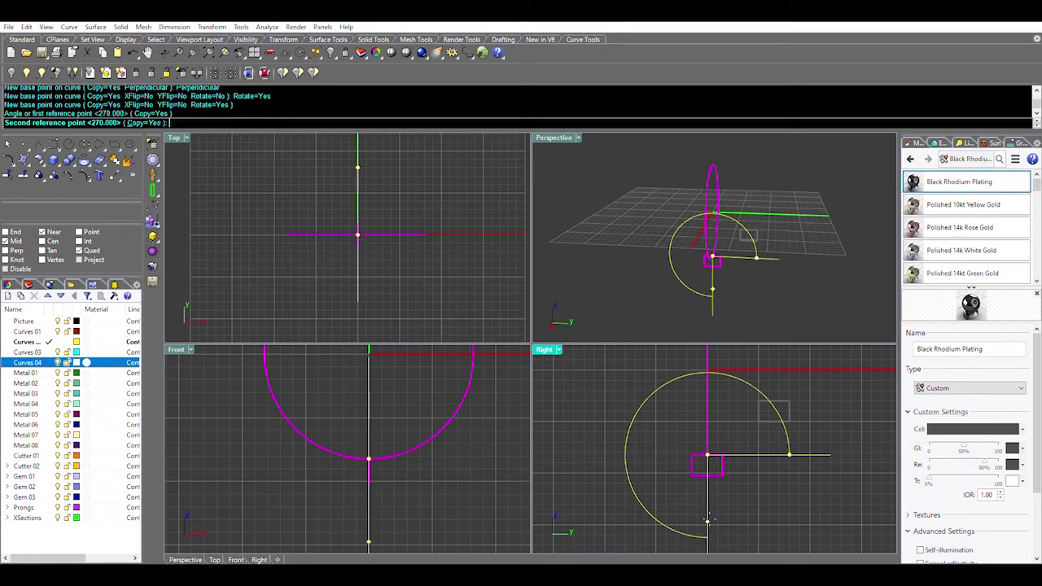
left_click(708, 519)
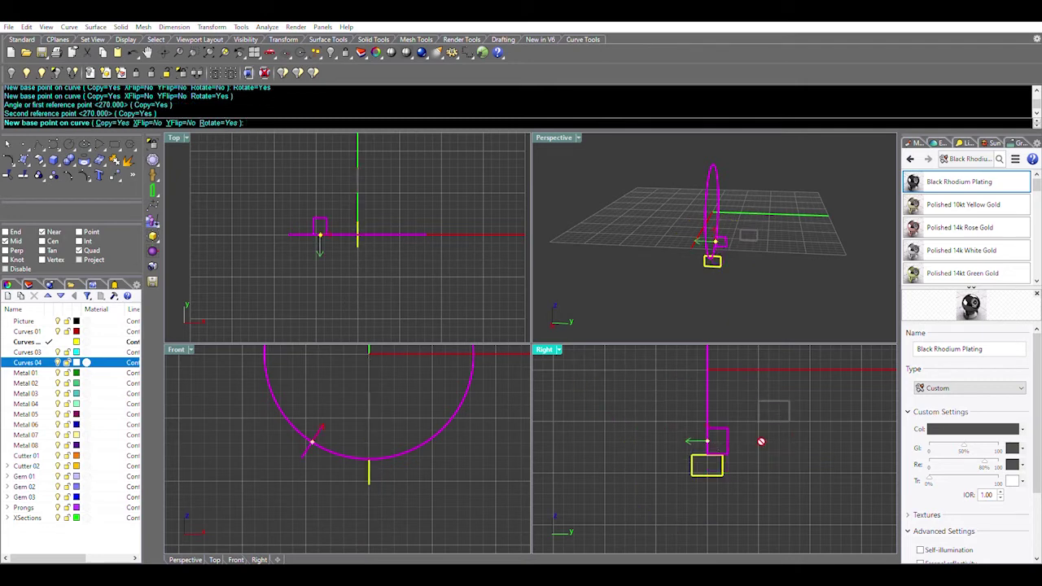
key("Return")
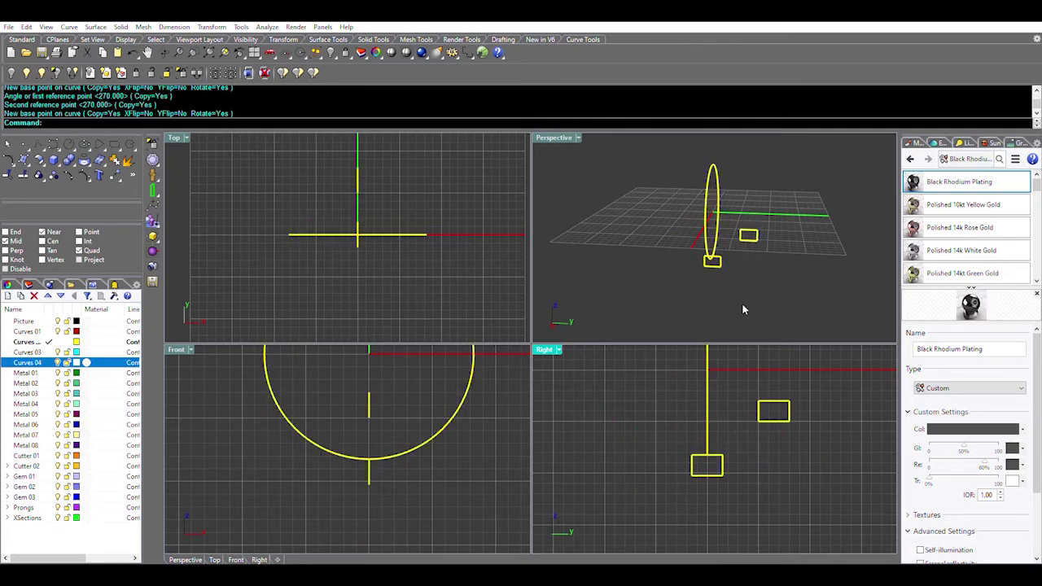
- Maximize the Perspective viewport and hide the spare side rectangle
mouse_move(742, 310)
right_mouse_down()
mouse_move(698, 291)
mouse_move(679, 171)
mouse_move(693, 279)
mouse_move(703, 241)
mouse_move(749, 280)
right_mouse_up()
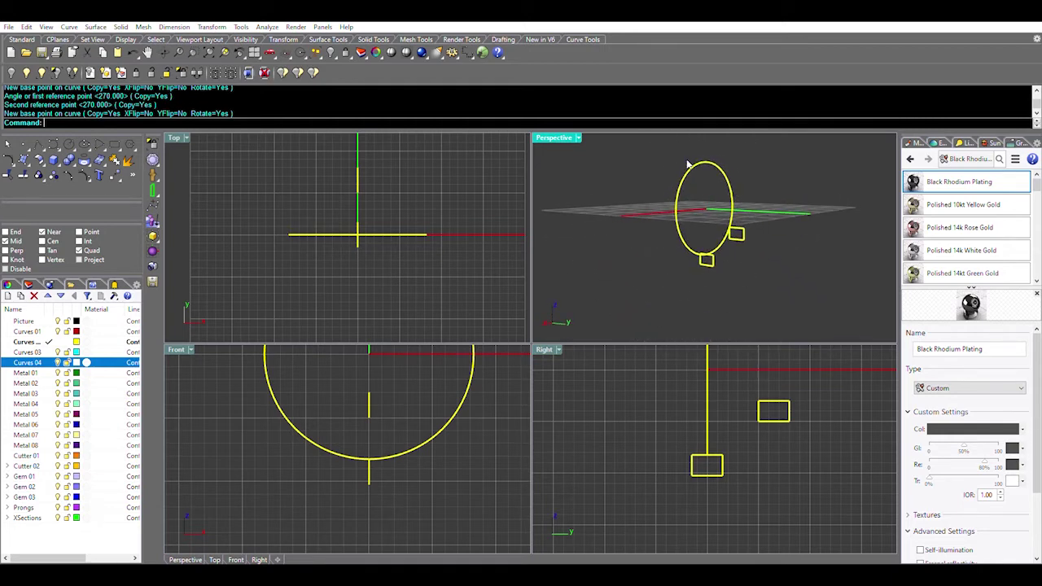
mouse_move(753, 223)
right_mouse_down()
mouse_move(697, 258)
mouse_move(758, 225)
mouse_move(749, 302)
mouse_move(744, 272)
mouse_move(728, 271)
right_mouse_up()
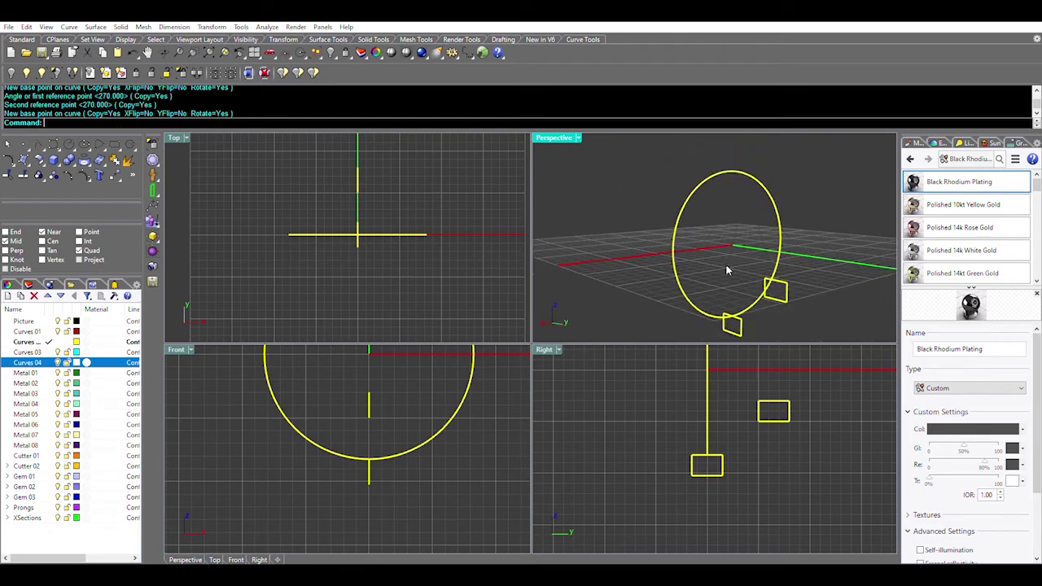
double_click(555, 135)
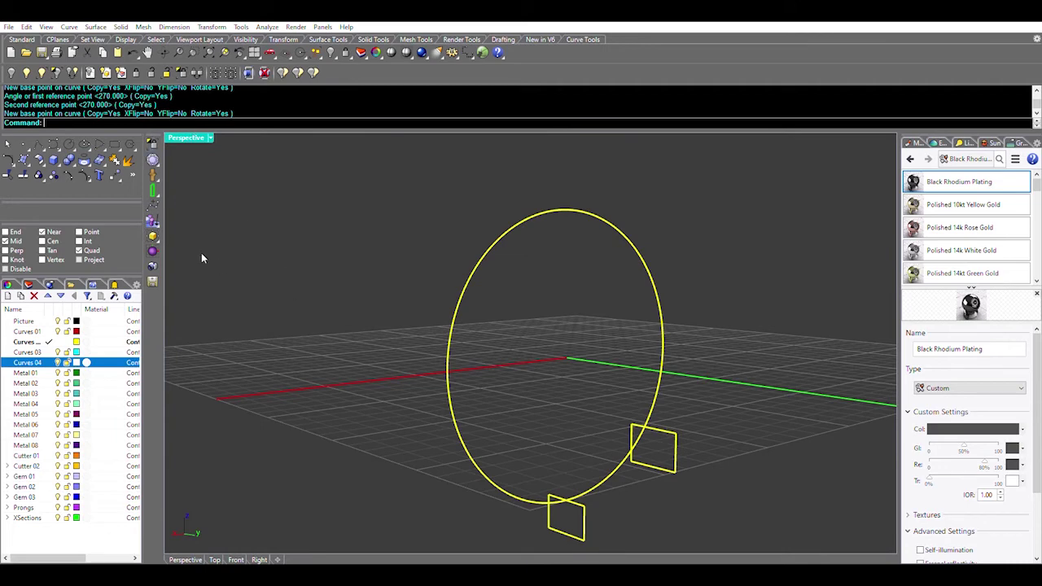
right_click_drag(667, 361, 679, 384)
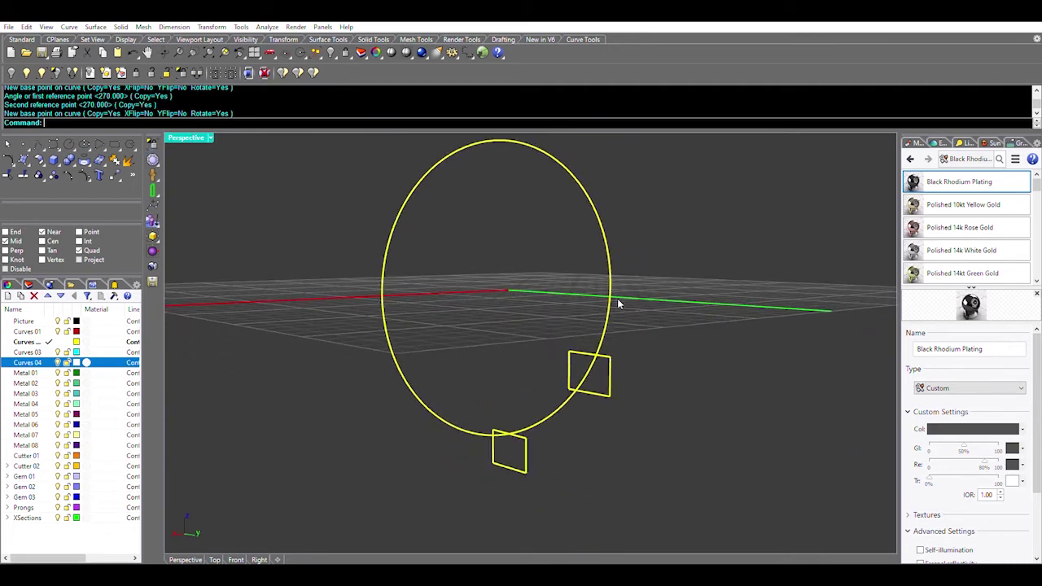
left_click_drag(692, 422, 633, 376)
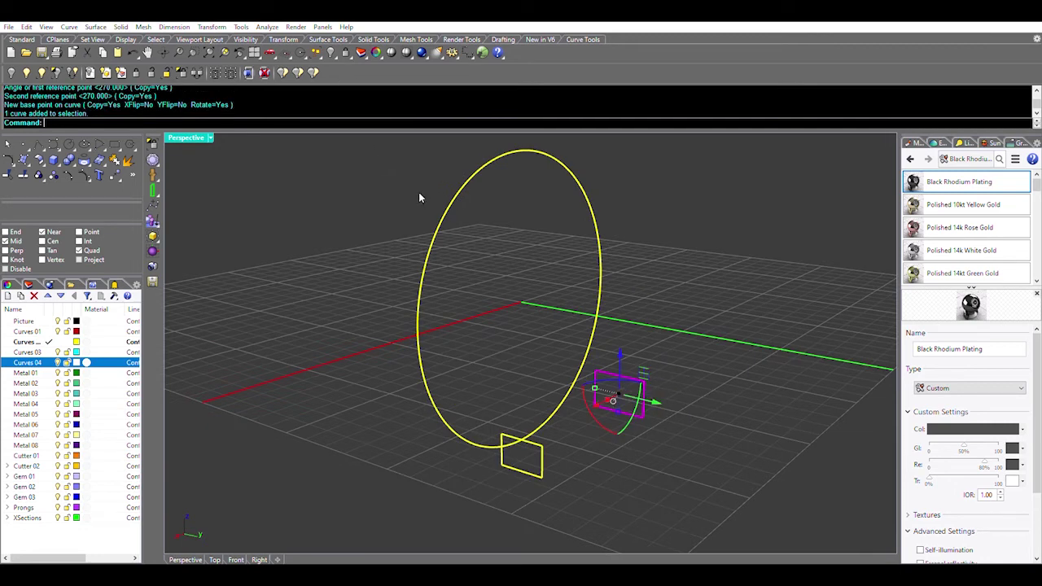
left_click(333, 50)
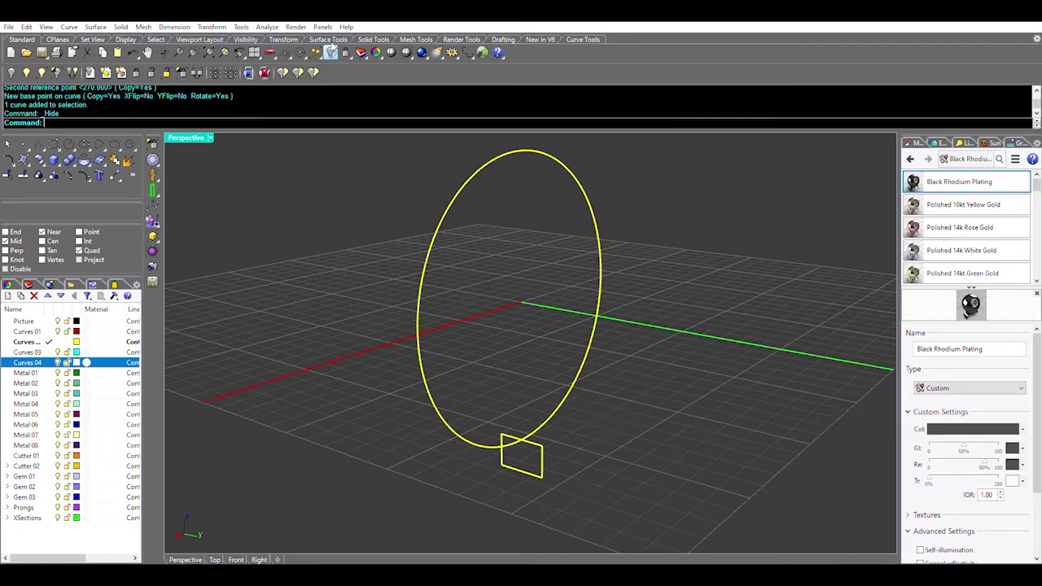
right_click_drag(643, 440, 624, 449)
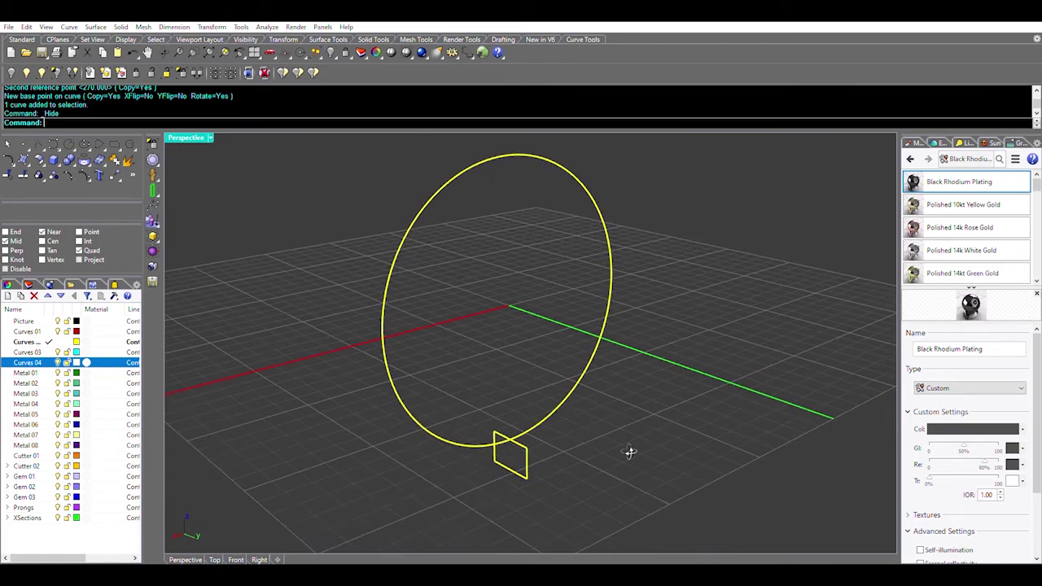
- Start Sweep1 with the circle as rail and the rectangle profile as cross-section
type("Swee")
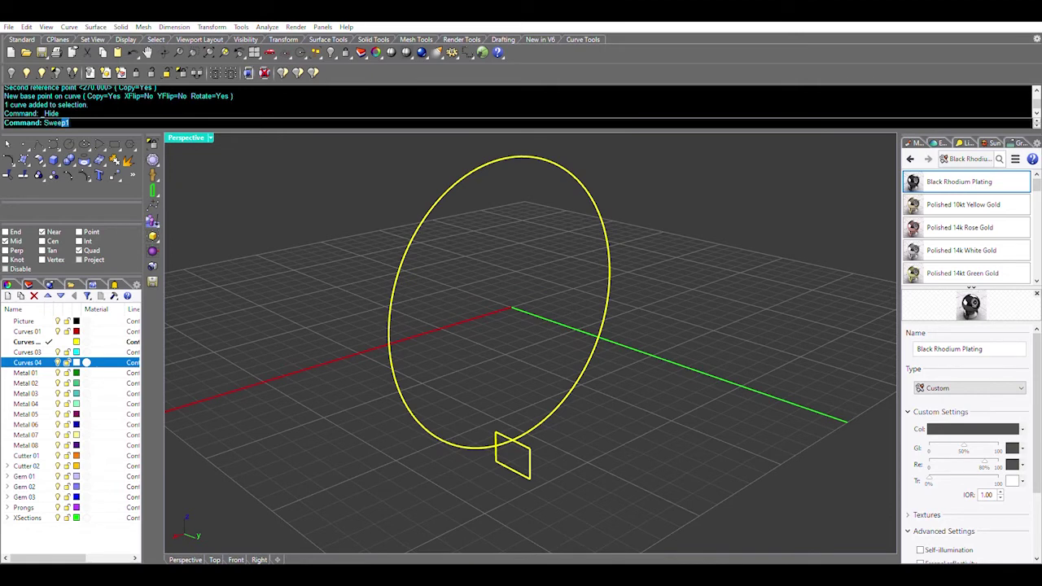
type("p1")
key("Return")
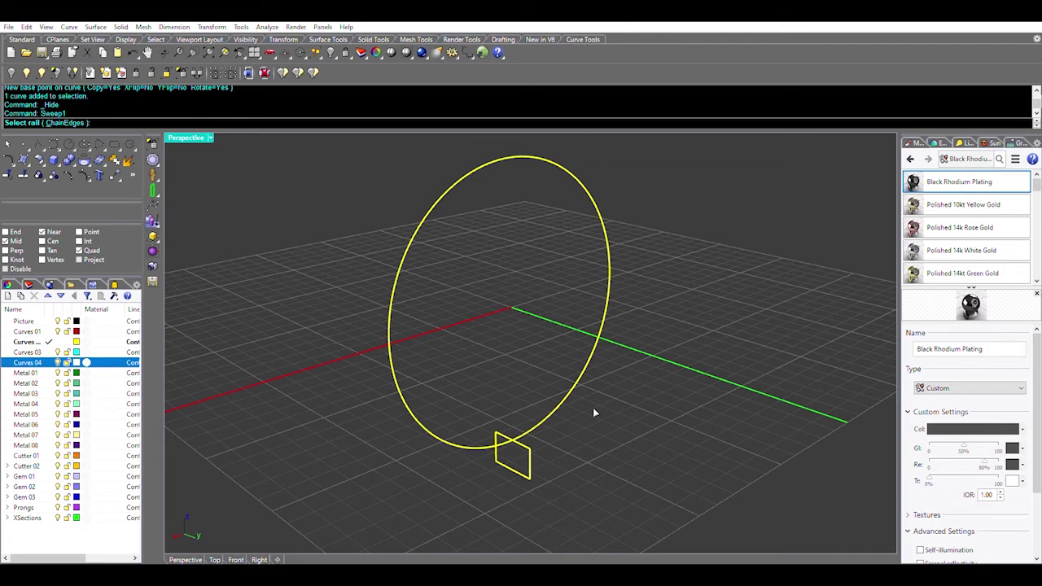
left_click(575, 398)
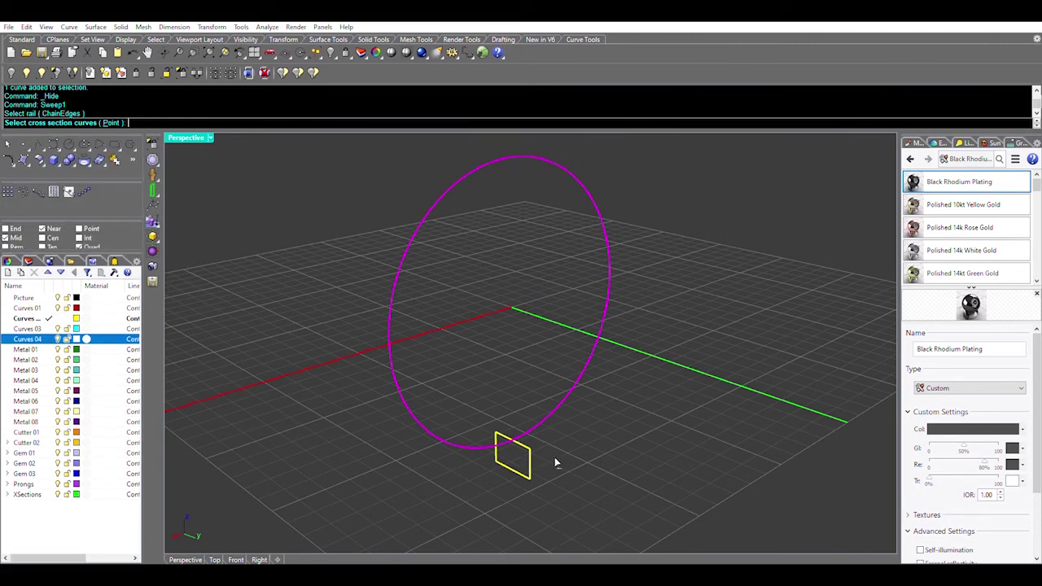
left_click(523, 463)
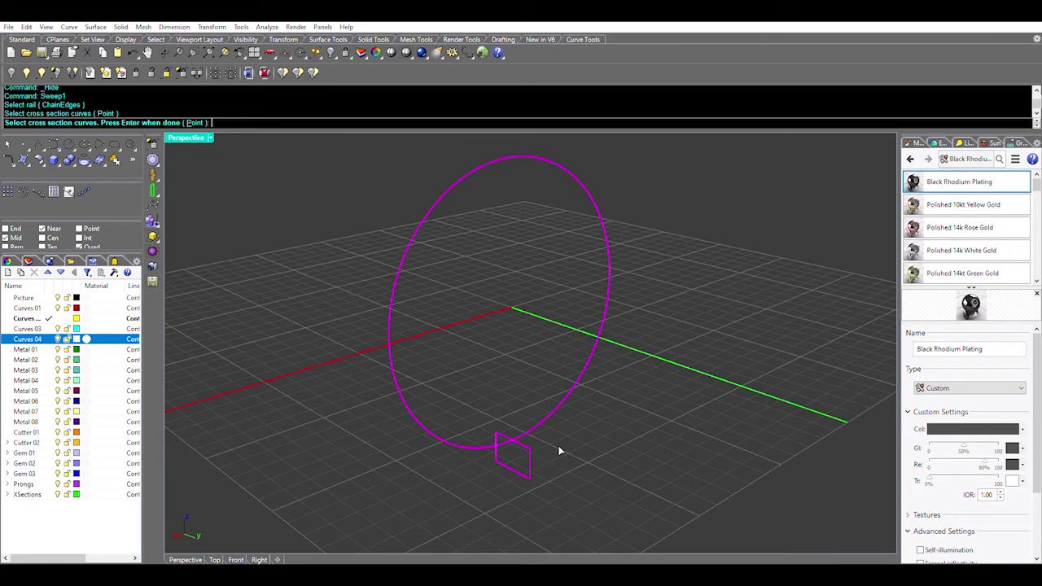
key("Return")
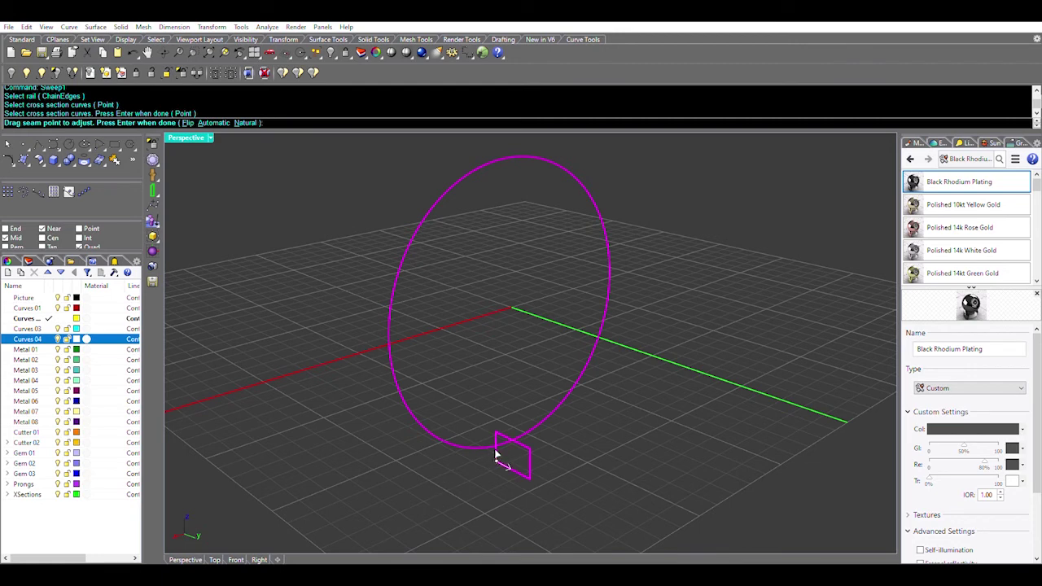
- Move the profile's seam point to the rectangle's top corner
left_click(496, 456)
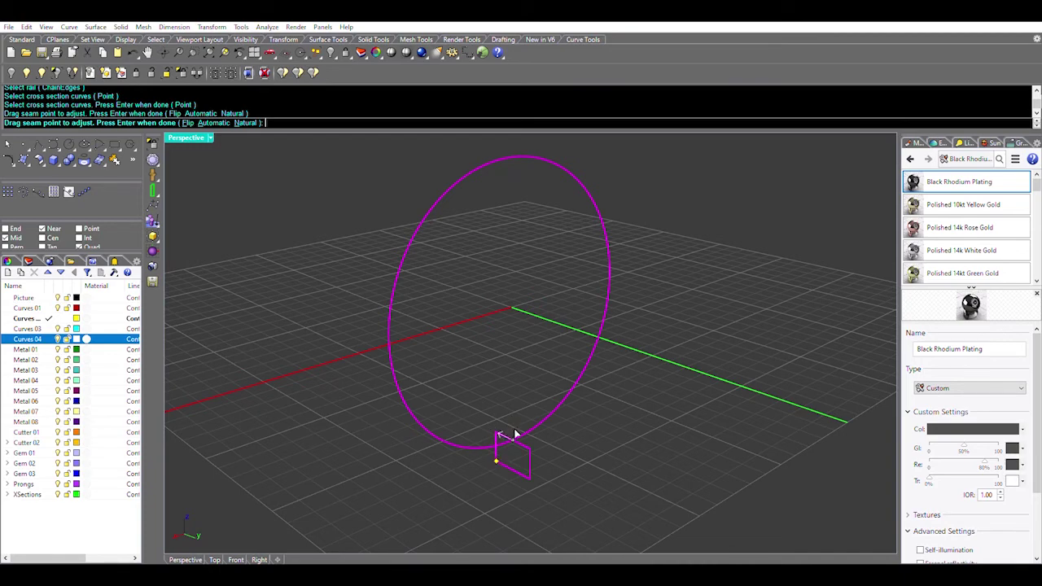
left_click(514, 435)
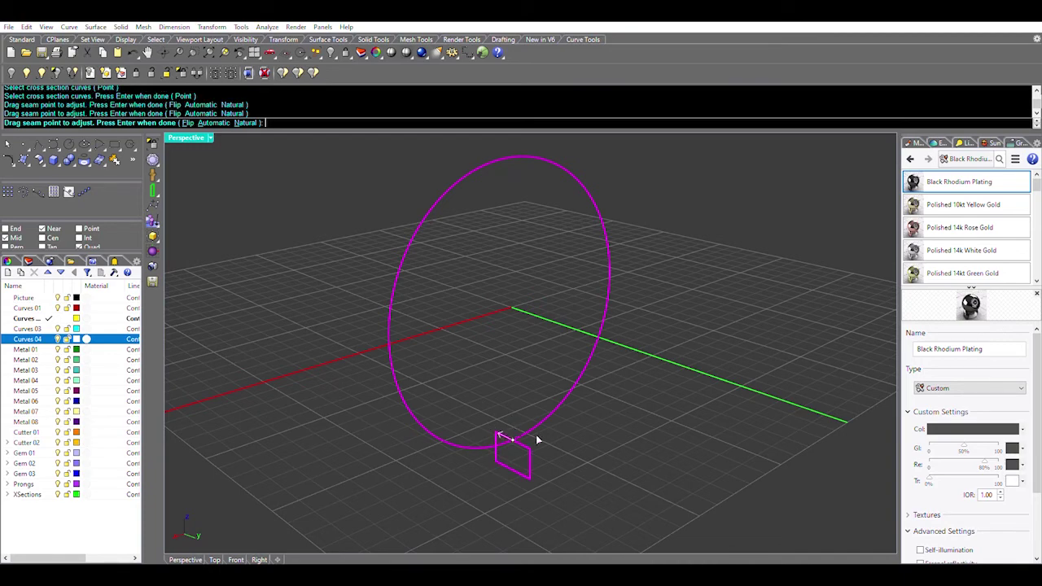
mouse_move(456, 426)
right_mouse_down()
mouse_move(444, 428)
mouse_move(480, 391)
mouse_move(468, 377)
mouse_move(420, 395)
mouse_move(411, 424)
right_mouse_up()
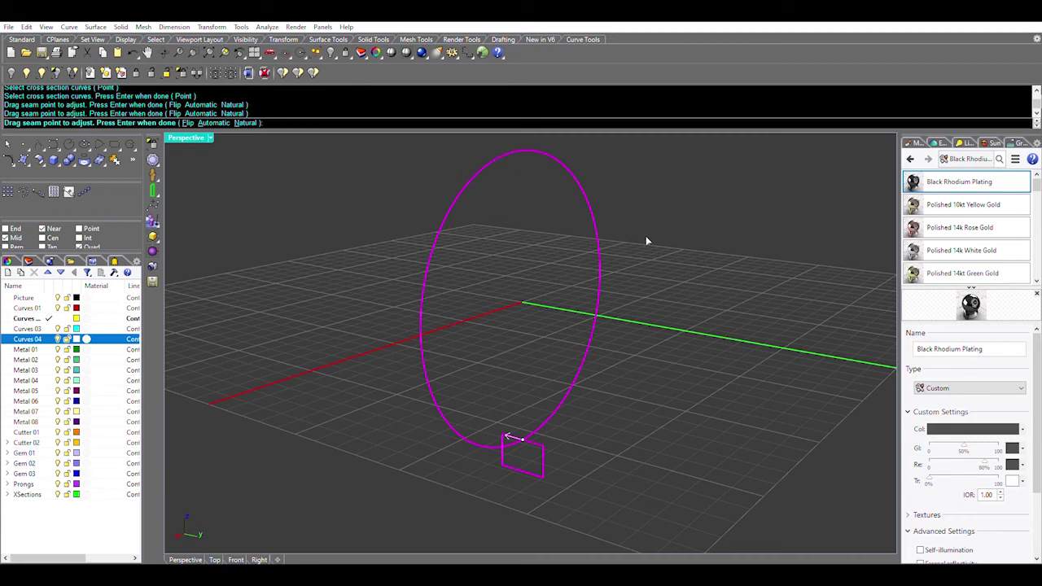
- Accept the seam and sweep options with Refit rail to build the band ring
key("Return")
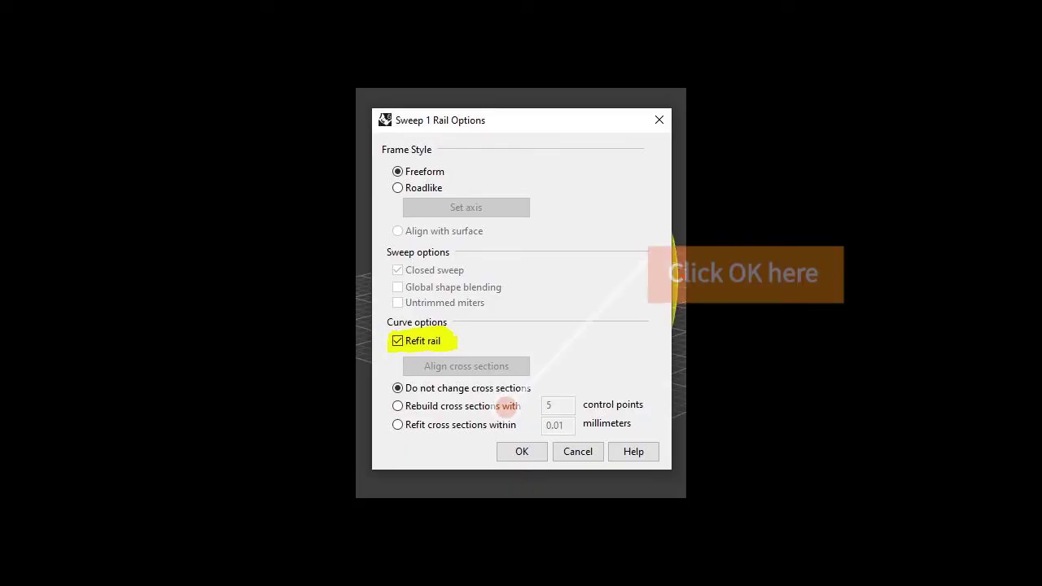
key("Return")
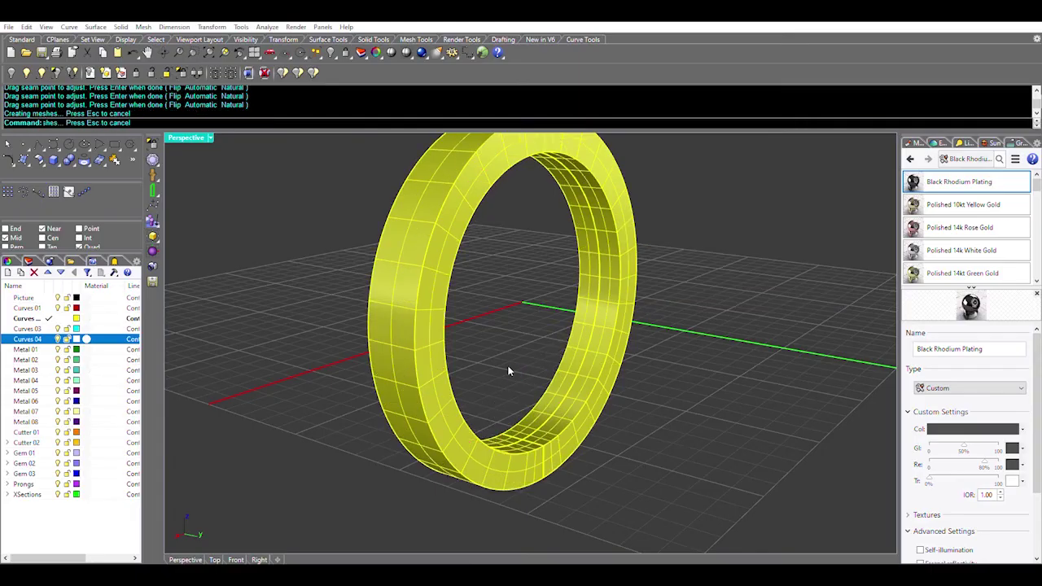
mouse_move(709, 321)
right_mouse_down()
mouse_move(744, 329)
mouse_move(675, 374)
mouse_move(563, 270)
mouse_move(727, 271)
right_mouse_up()
scroll(563, 271, "down", 5)
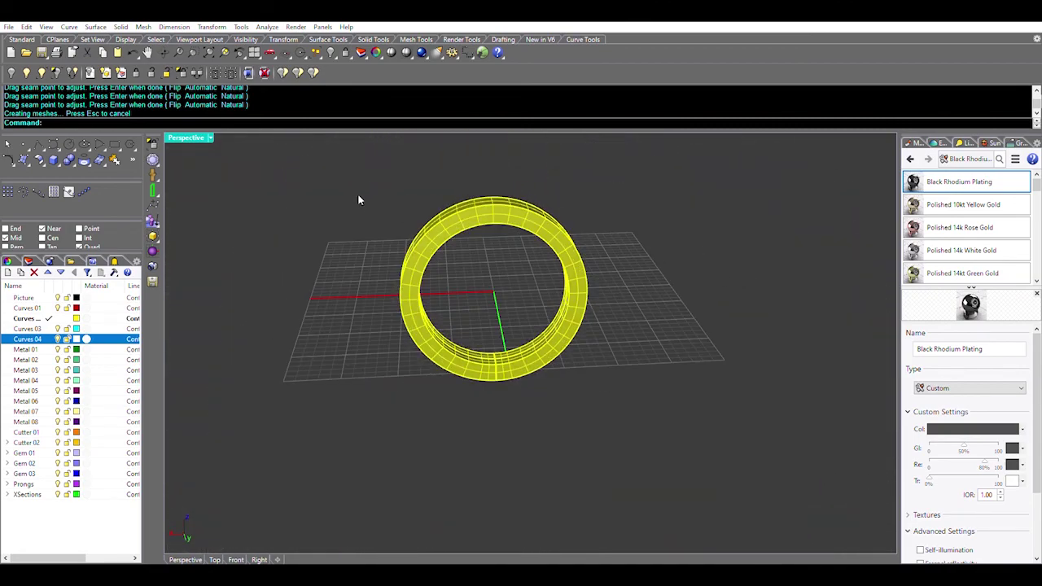